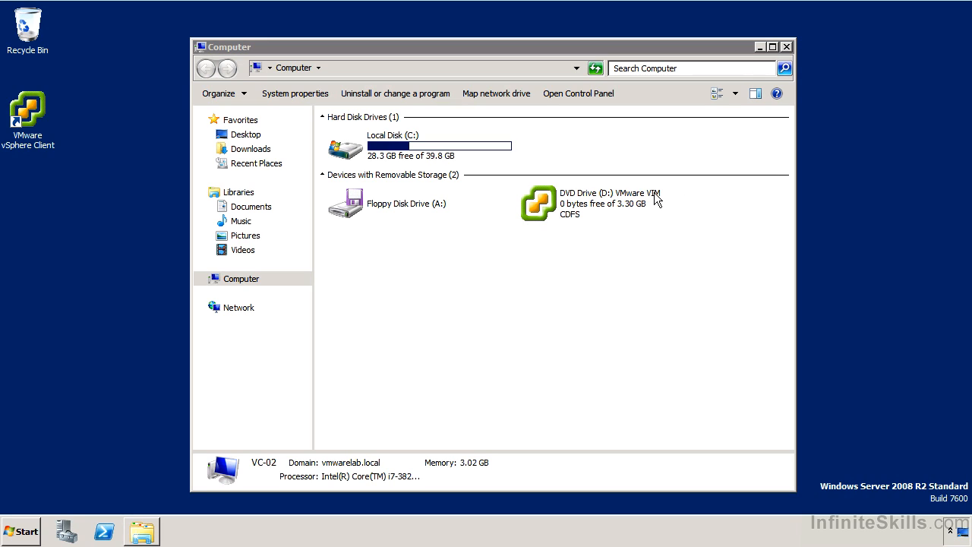
Launch the vCenter Installer from the VMware VIM DVD and accept the license agreement in the vCenter Simple Install wizard.
double_click(594, 204)
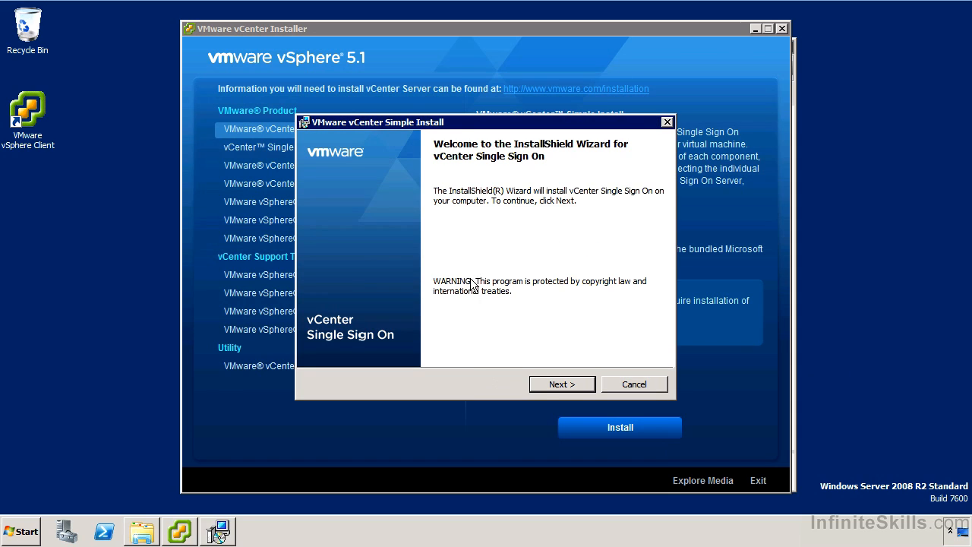
click(547, 386)
click(545, 386)
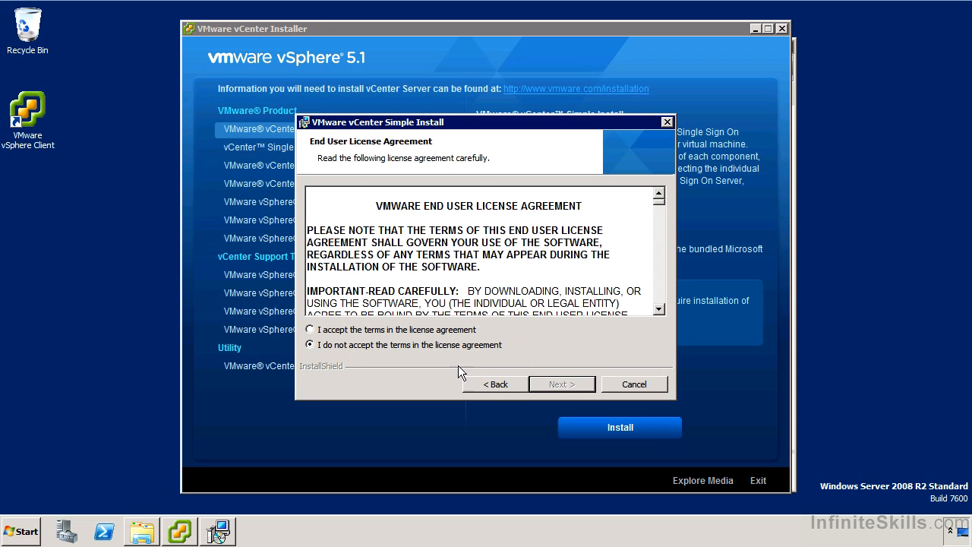
click(452, 331)
click(574, 386)
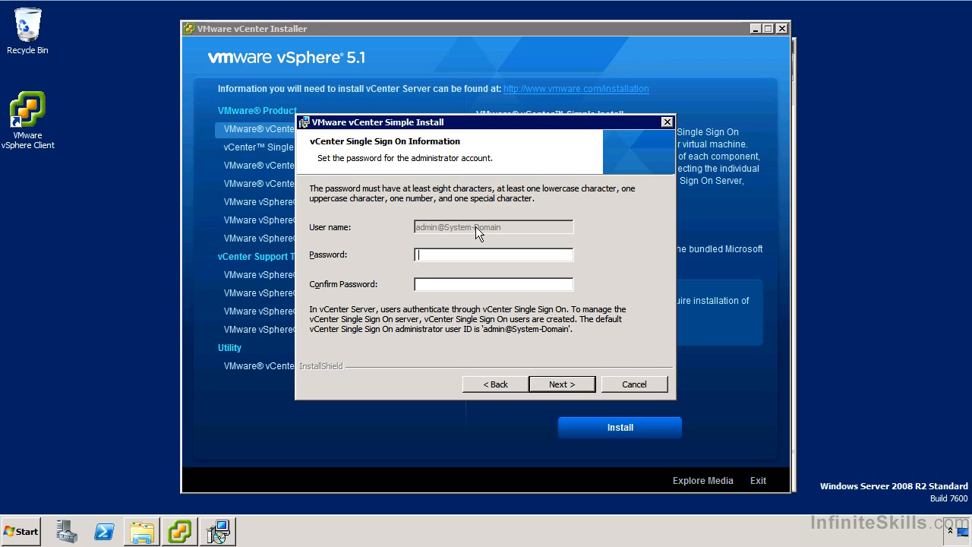
Enter and confirm the Single Sign On administrator password, and choose a local Microsoft SQL Server 2008 R2 Express instance as its database.
text(VMware1!VMware1!)
key(Return)
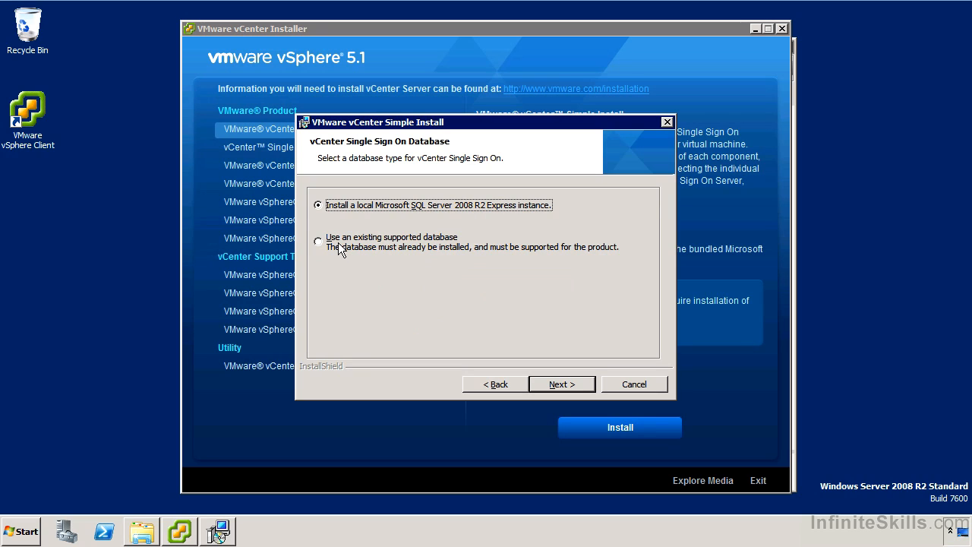
click(559, 380)
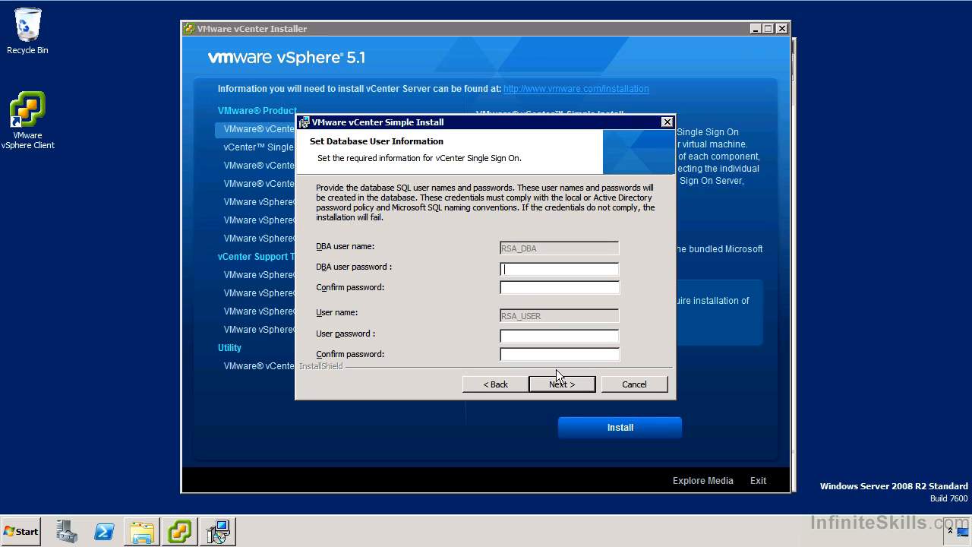
Enter and confirm the passwords for the RSA_DBA and RSA_USER database accounts and submit them.
text(••••••••)
key(Tab)
text(••••••••)
key(Tab)
text(••••••••)
key(Tab)
text(••••••••)
key(Return)
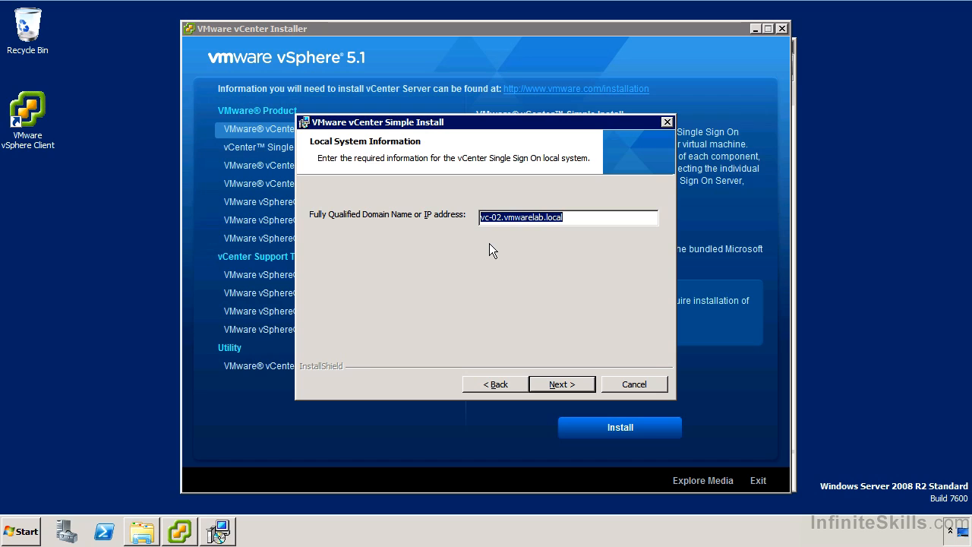
Configure Single Sign On with the domain name vc-02.vmwarelab.local, the network service account and HTTPS port 7444.
click(548, 377)
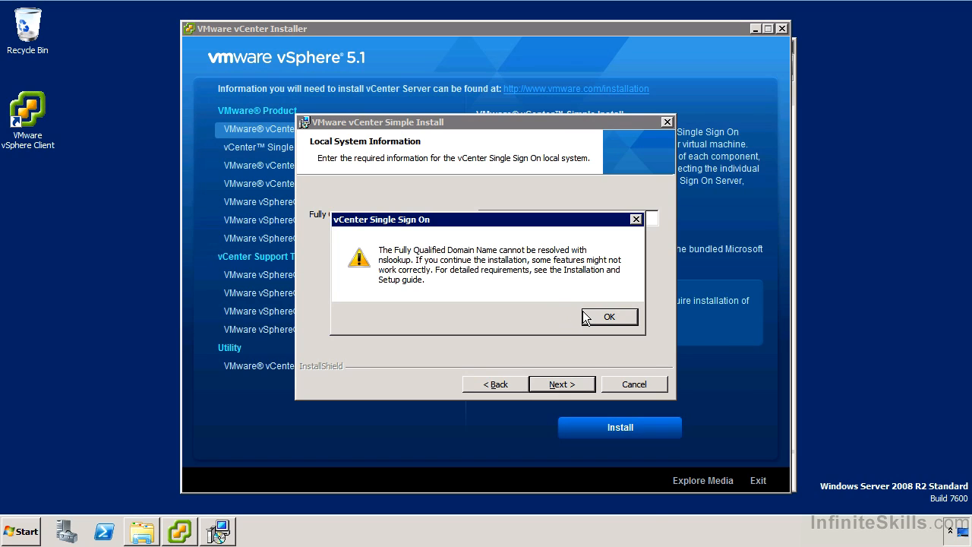
click(611, 316)
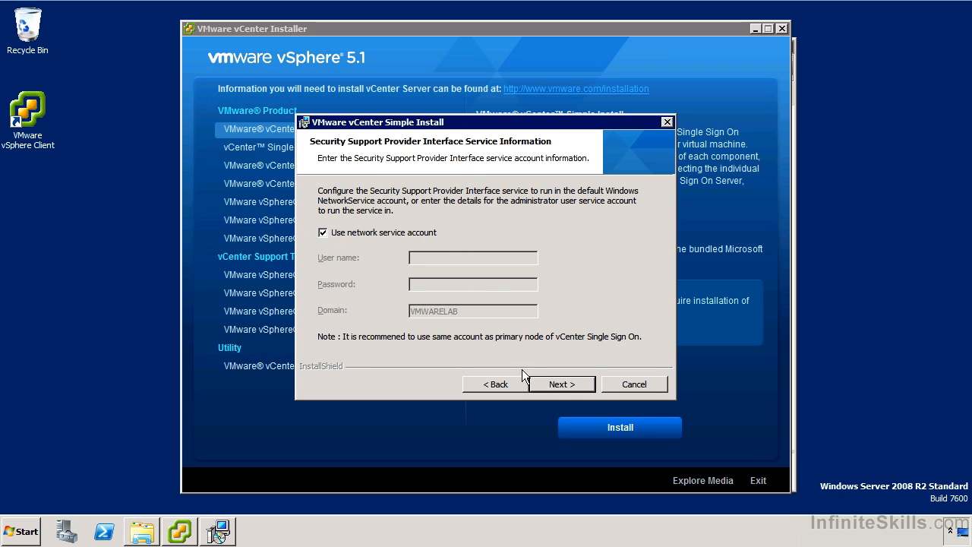
click(549, 385)
click(550, 385)
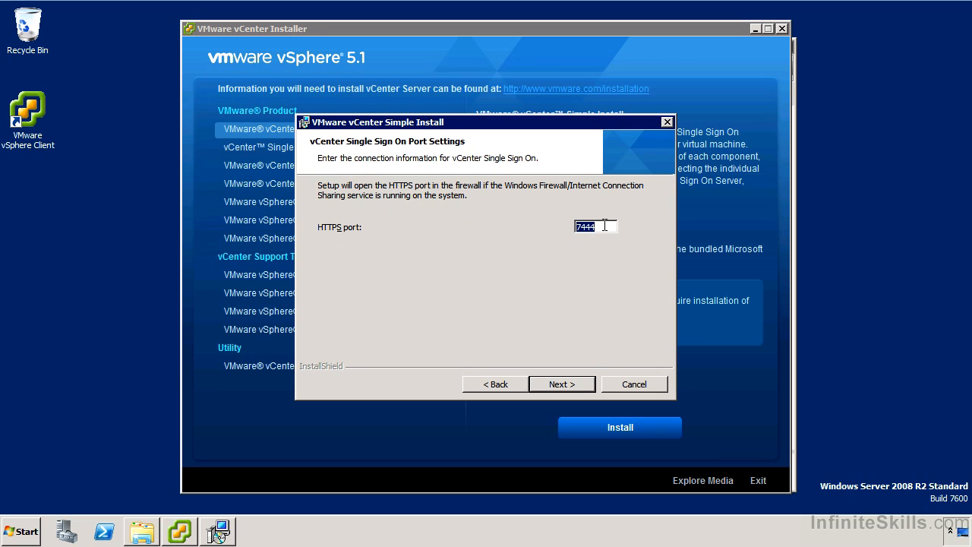
click(561, 380)
click(561, 379)
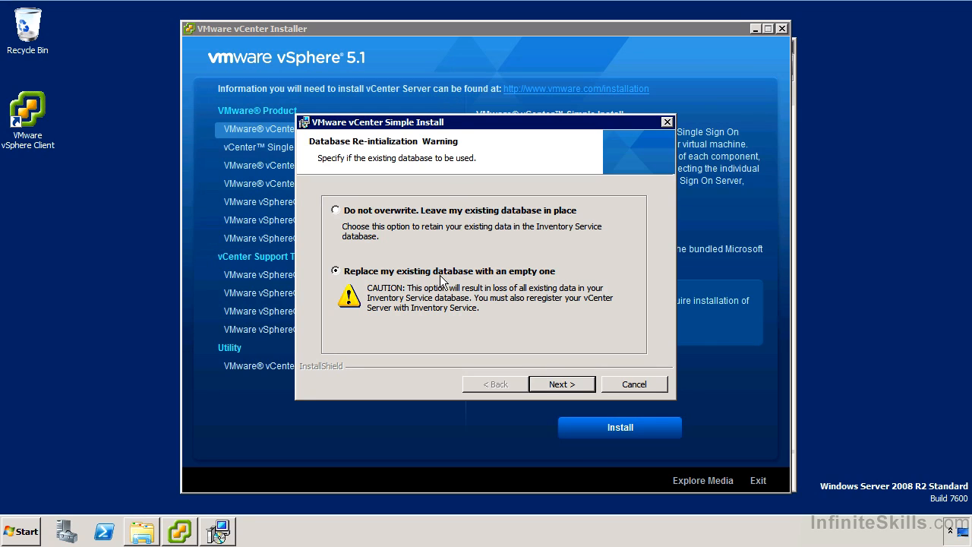
Choose to replace the existing Inventory Service database with an empty one.
click(566, 382)
click(564, 385)
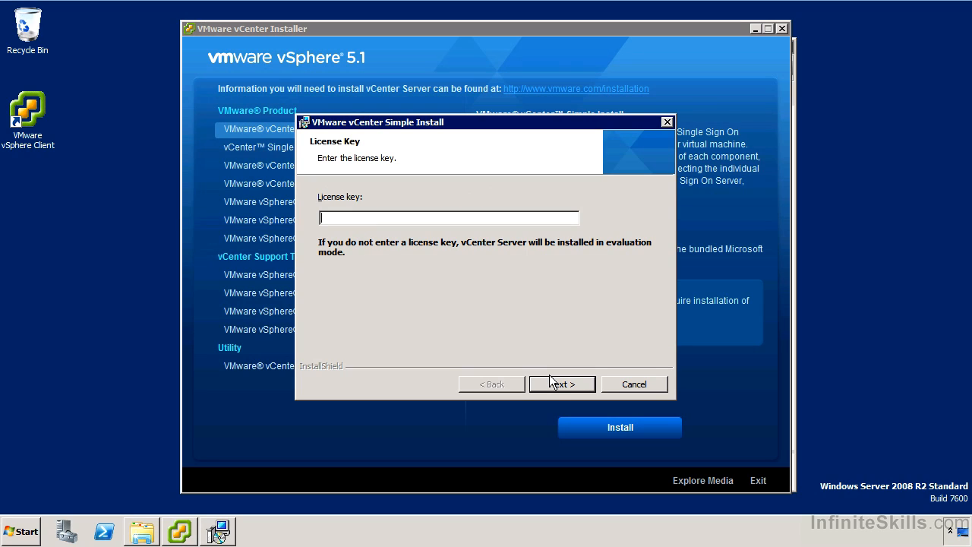
Set up vCenter Server without a license key, using a Microsoft SQL Server 2008 Express instance, the SYSTEM account and vc-02.vmwarelab.local.
click(549, 384)
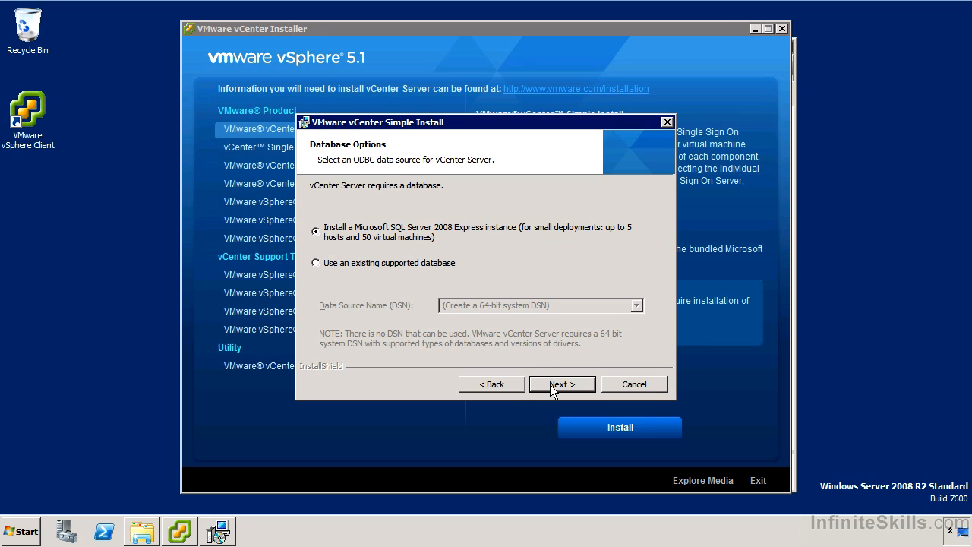
click(556, 381)
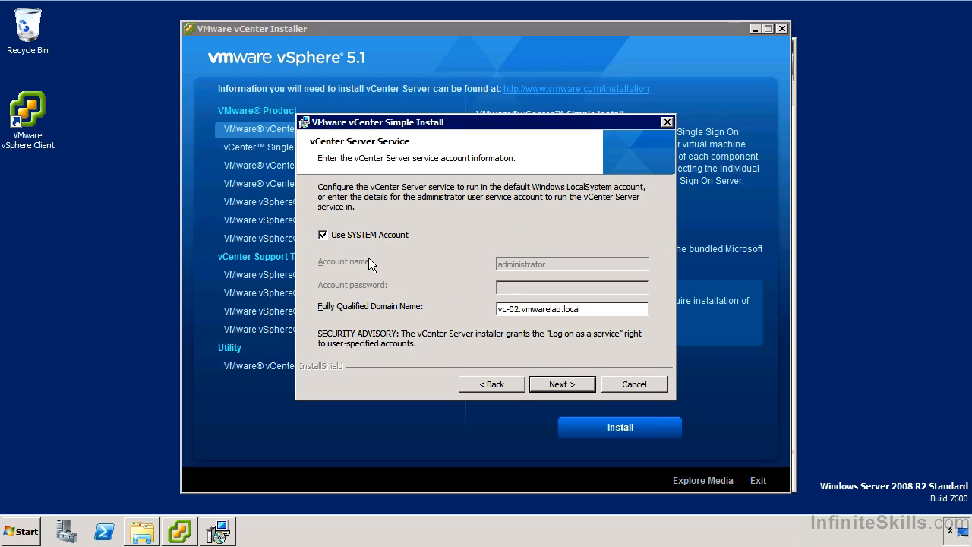
click(544, 383)
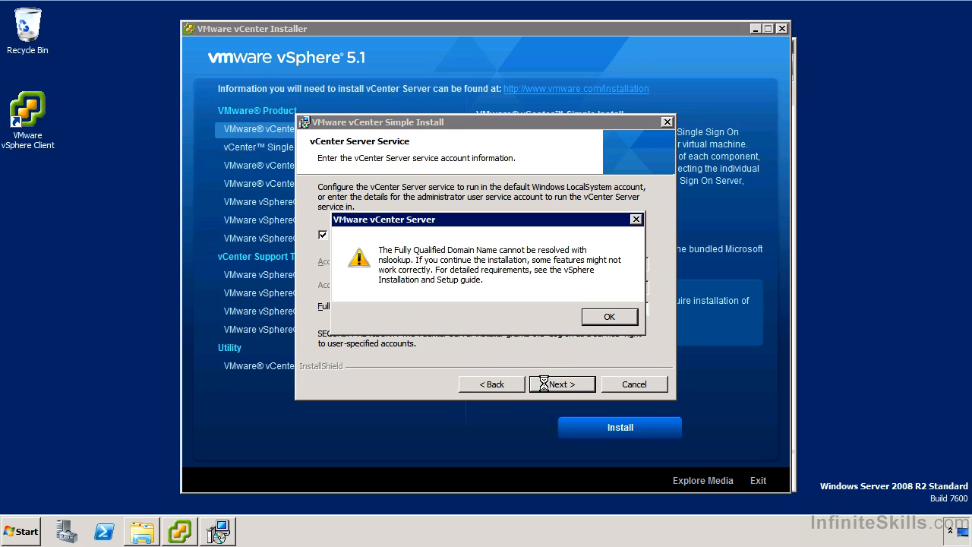
click(613, 318)
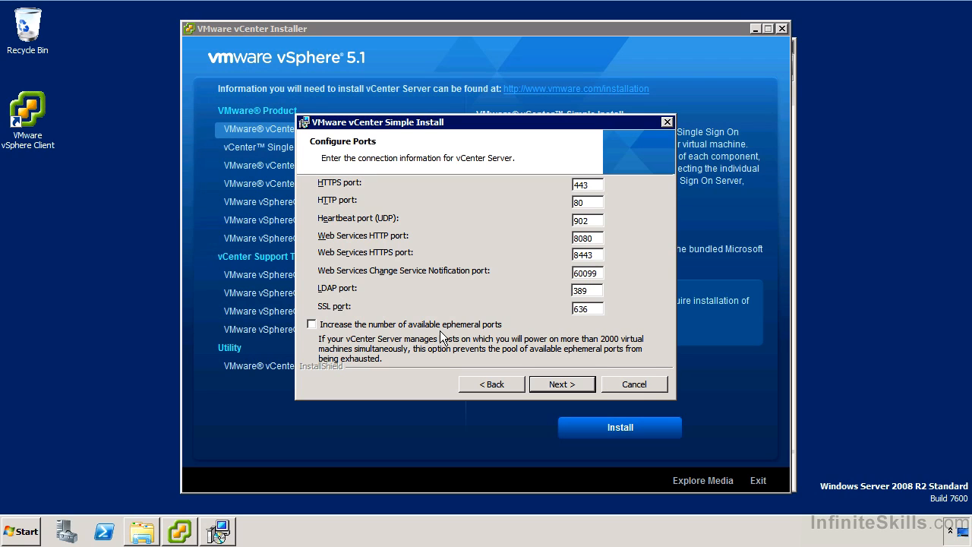
Keep the default vCenter Server ports, select the Small inventory size for JVM memory, and start the installation.
click(560, 385)
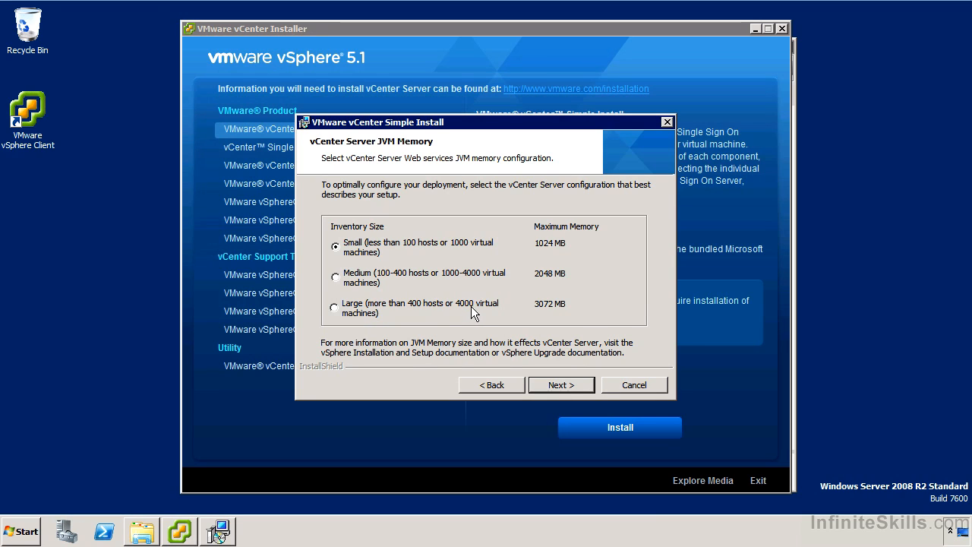
click(554, 382)
click(554, 381)
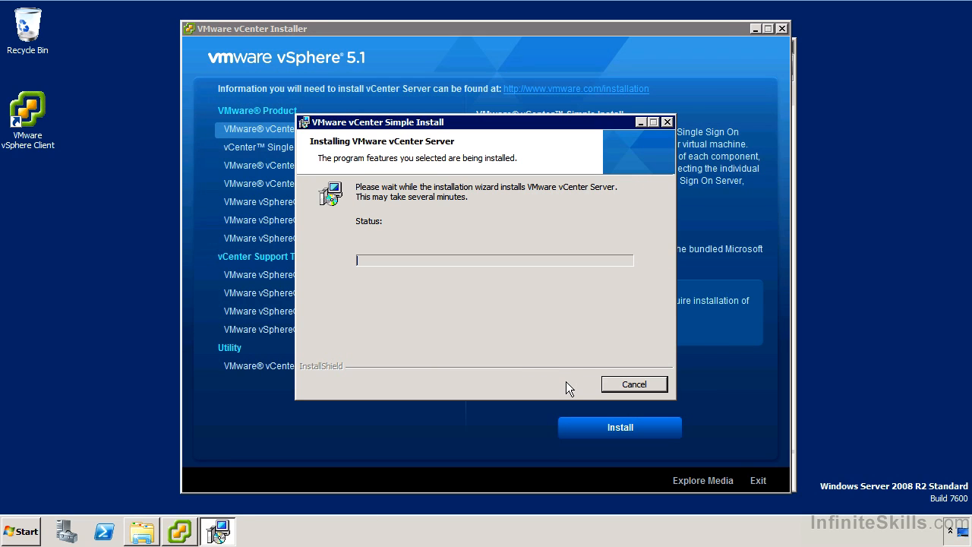